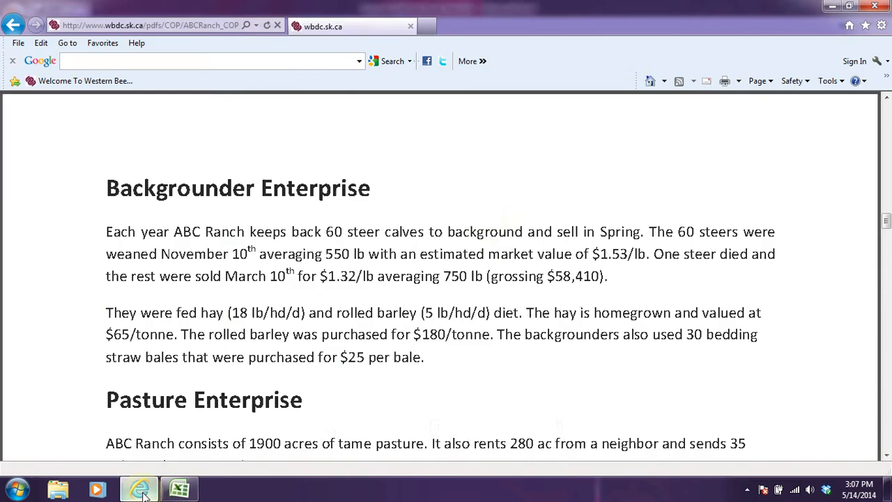
# Following the Pasture Enterprise details in the ranch document, enter 1900 owned and 280 rented tame acres in the Excel pasture form
pyautogui.scroll(-3, 480, 173)
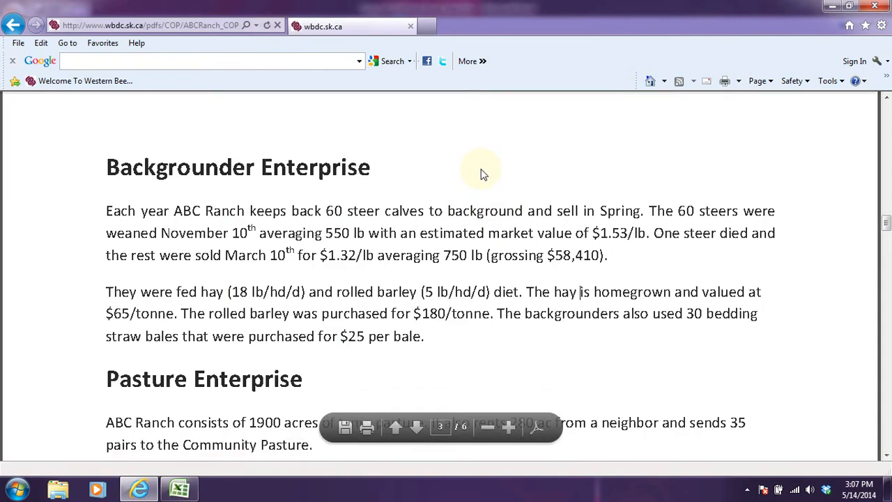
pyautogui.scroll(-3, 481, 171)
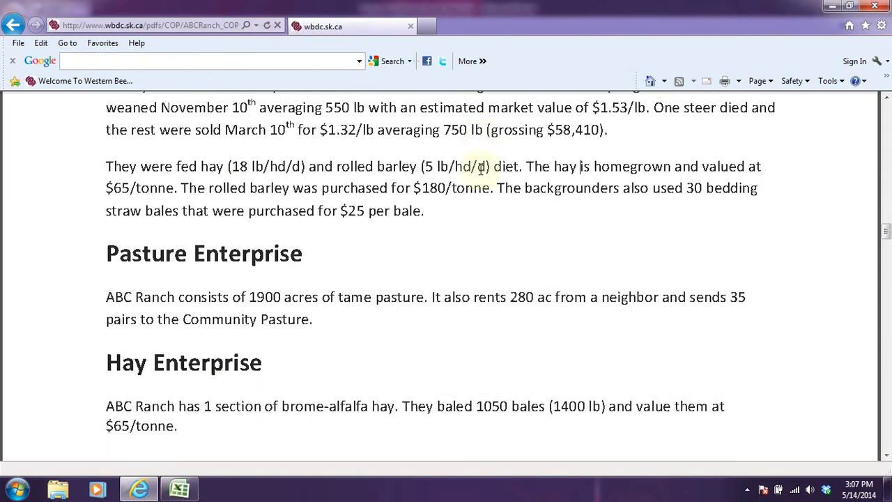
pyautogui.scroll(-1, 481, 174)
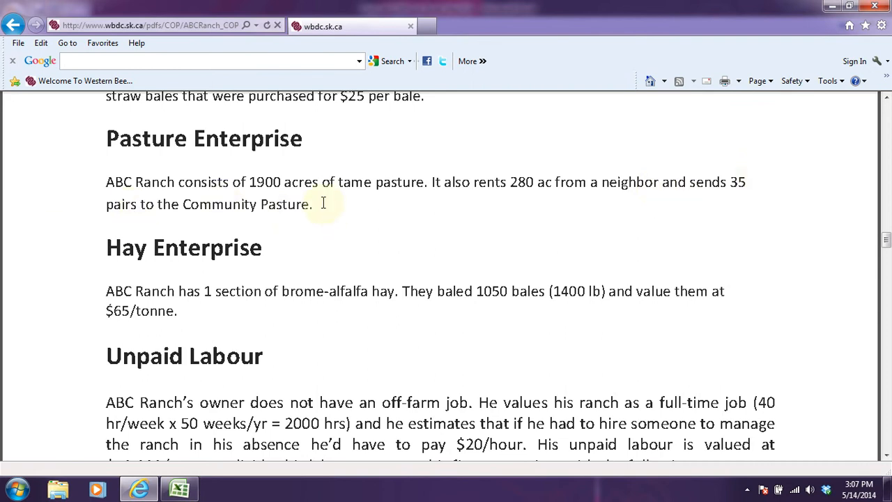
pyautogui.click(192, 498)
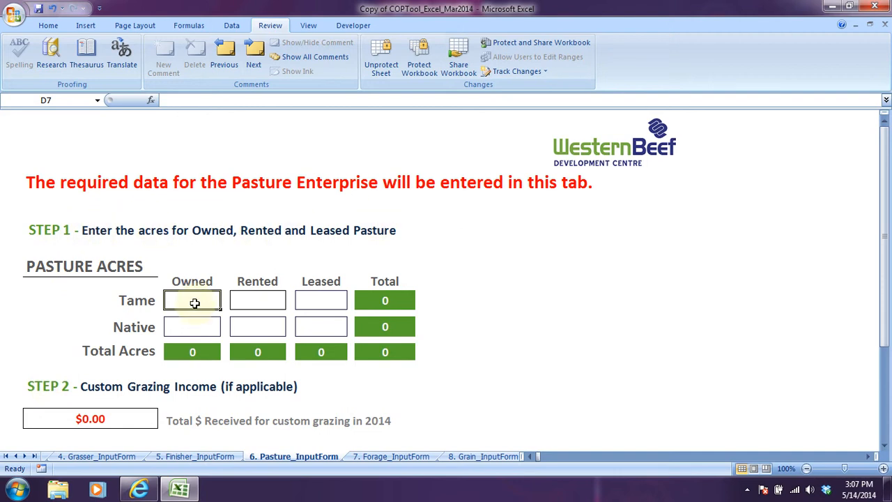
pyautogui.write('1900')
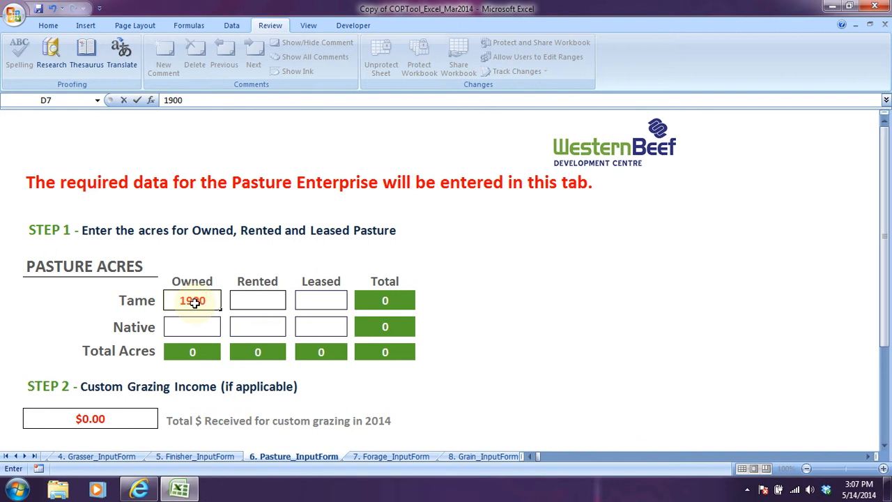
pyautogui.press('Tab')
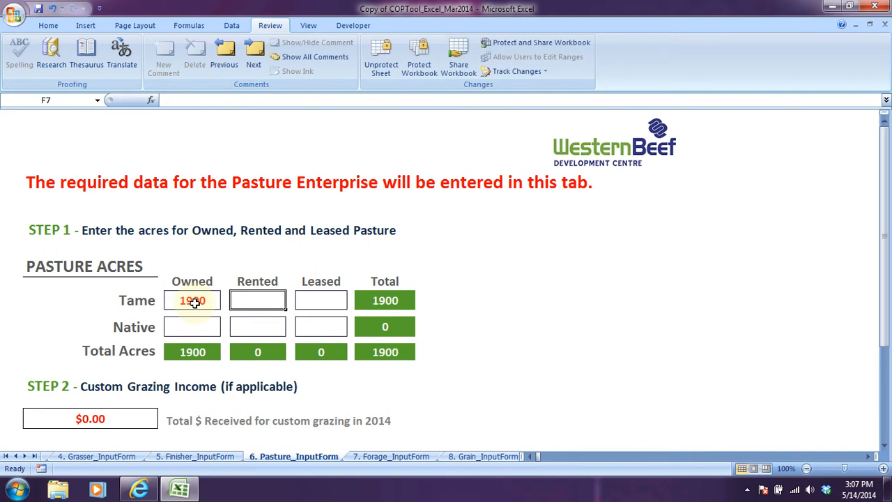
pyautogui.write('280')
pyautogui.press('Tab')
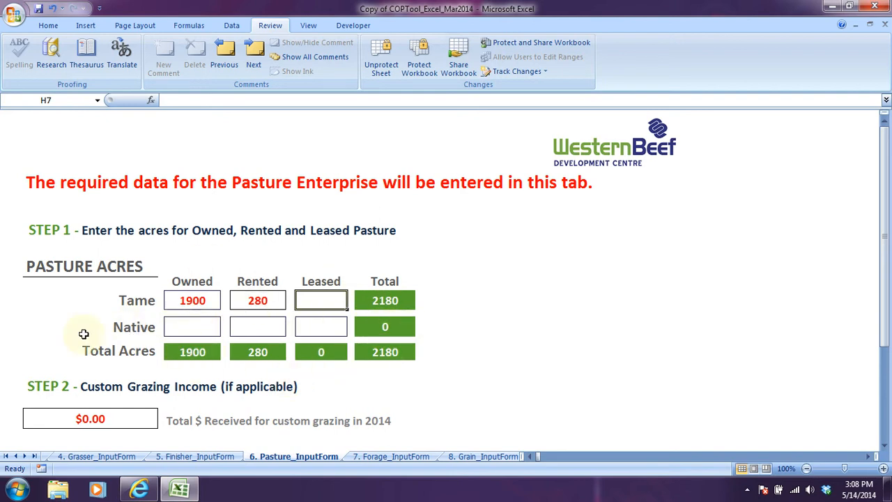
# Open the 7. Forage_InputForm sheet and consult the Hay Enterprise details in the ranch document in the browser
pyautogui.scroll(-3, 79, 332)
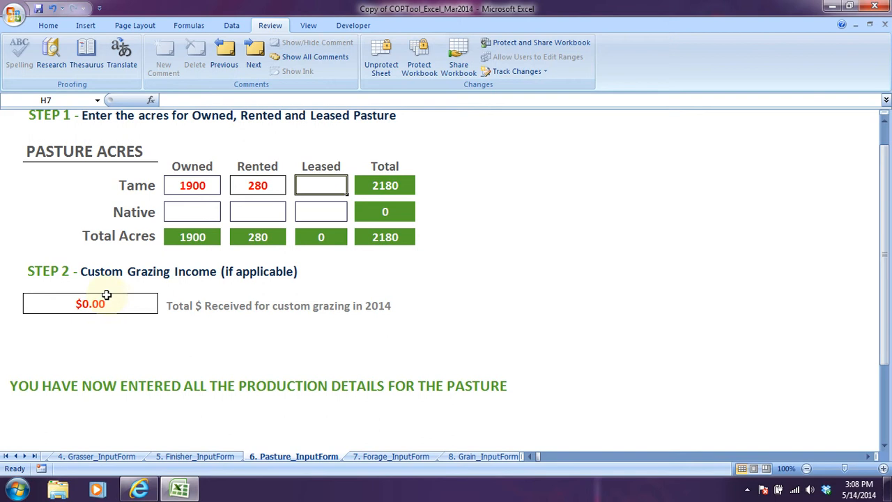
pyautogui.scroll(2, 184, 317)
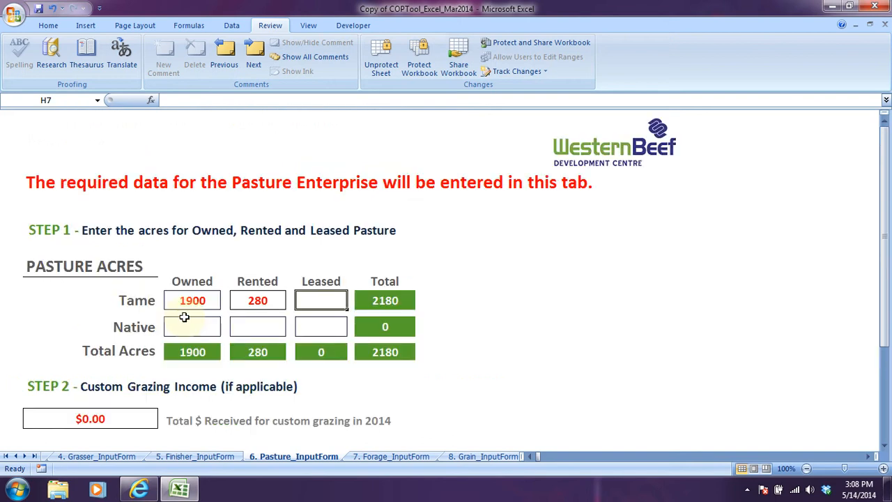
pyautogui.click(378, 456)
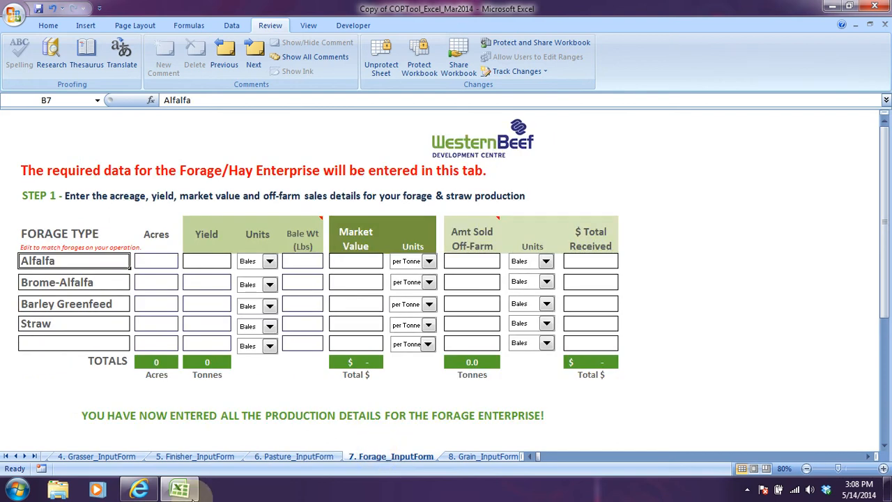
pyautogui.click(140, 489)
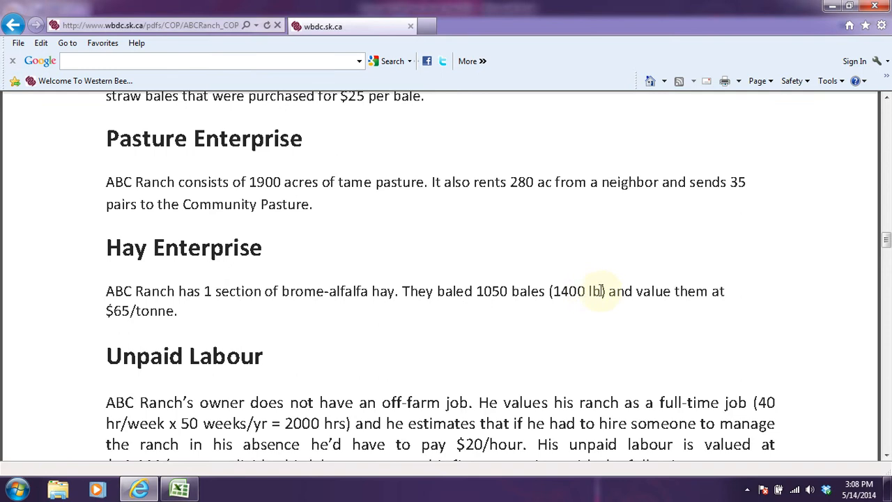
# Return to Excel, clear the second forage type and rename the first one Brome-Alfalfa
pyautogui.click(179, 489)
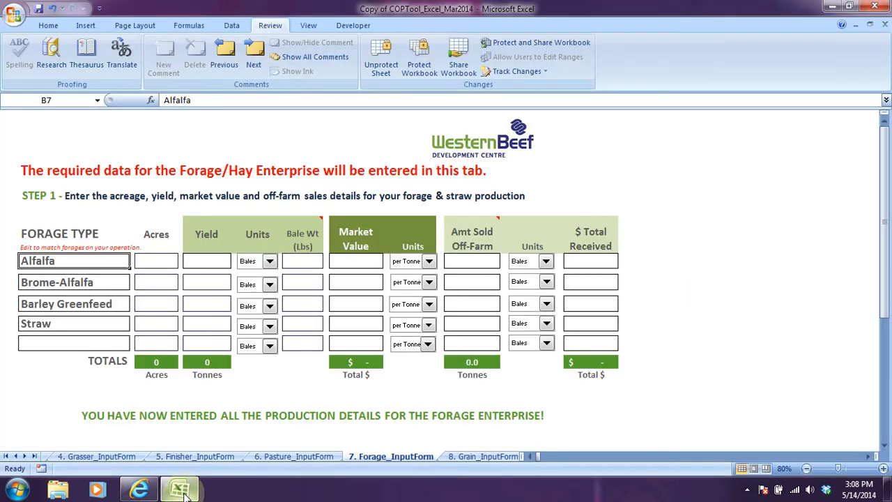
pyautogui.click(55, 284)
pyautogui.press('Delete')
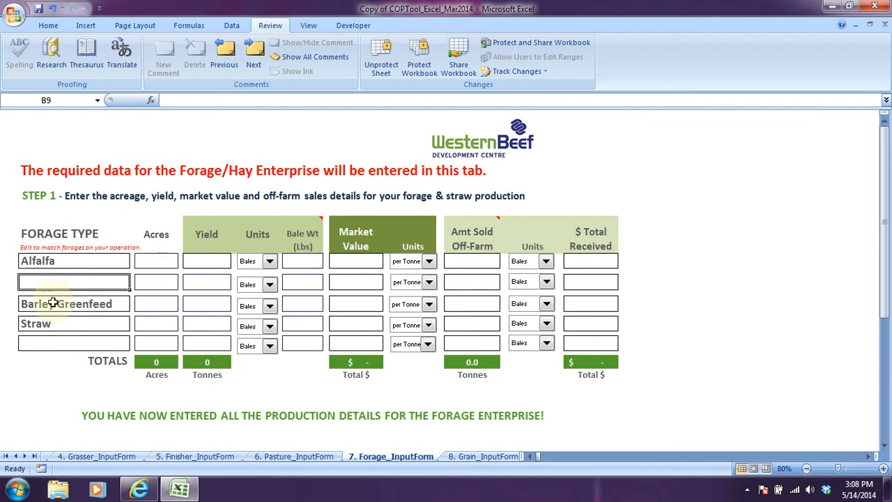
pyautogui.click(47, 262)
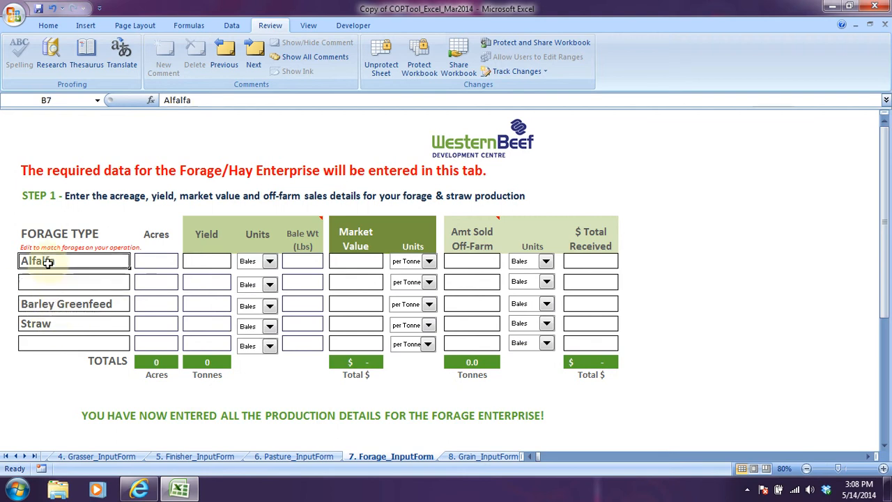
pyautogui.write('Brome')
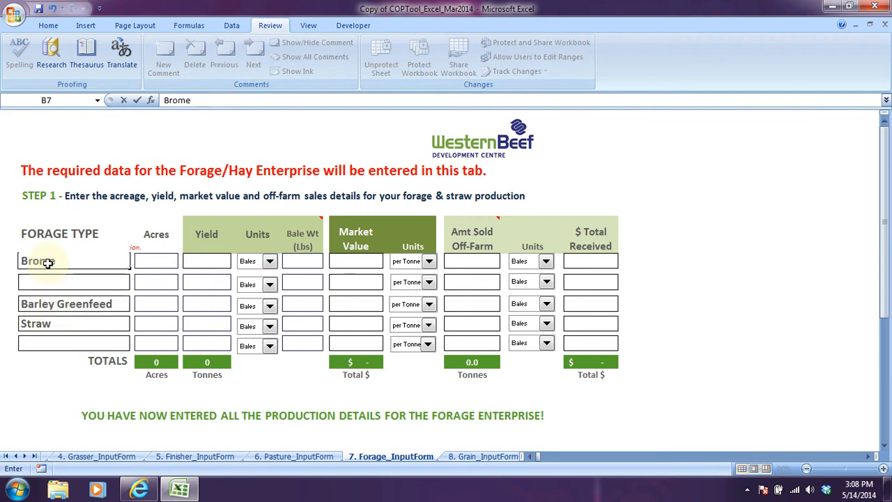
pyautogui.write('-Alfalfa')
pyautogui.press('Tab')
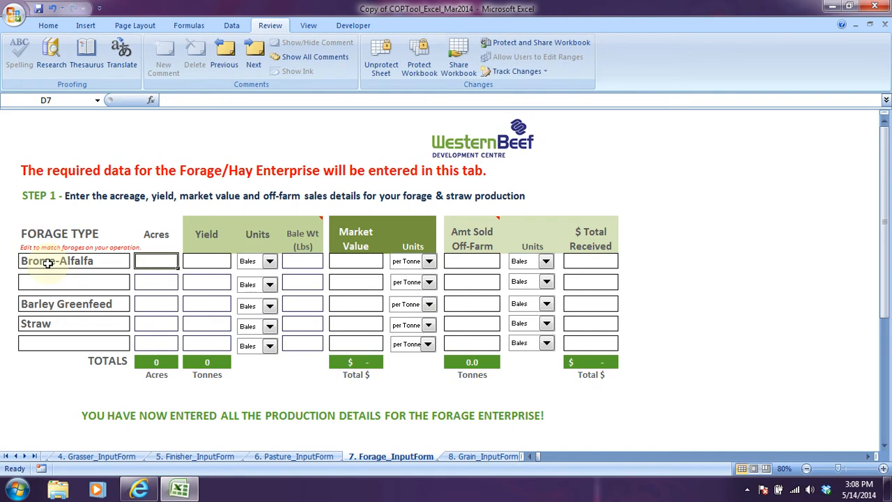
# Enter 640 acres, a yield of 1050 bales and a bale weight of 1400 lb for Brome-Alfalfa
pyautogui.write('640')
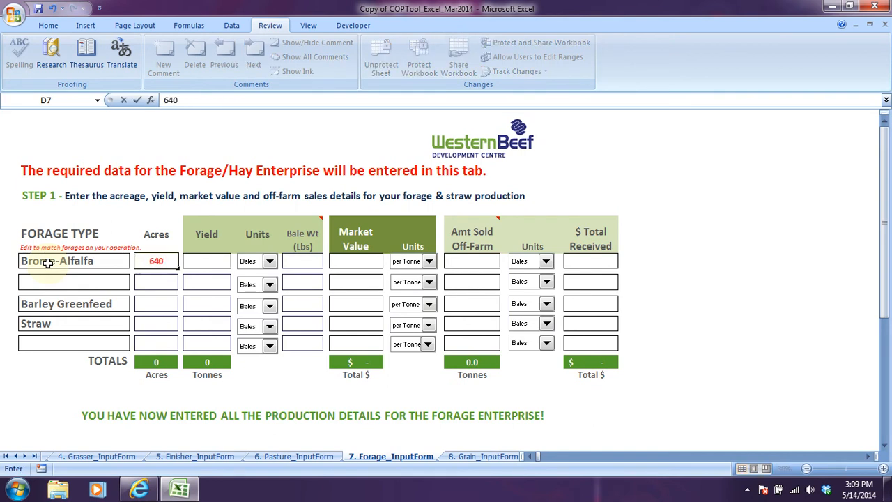
pyautogui.press('Tab')
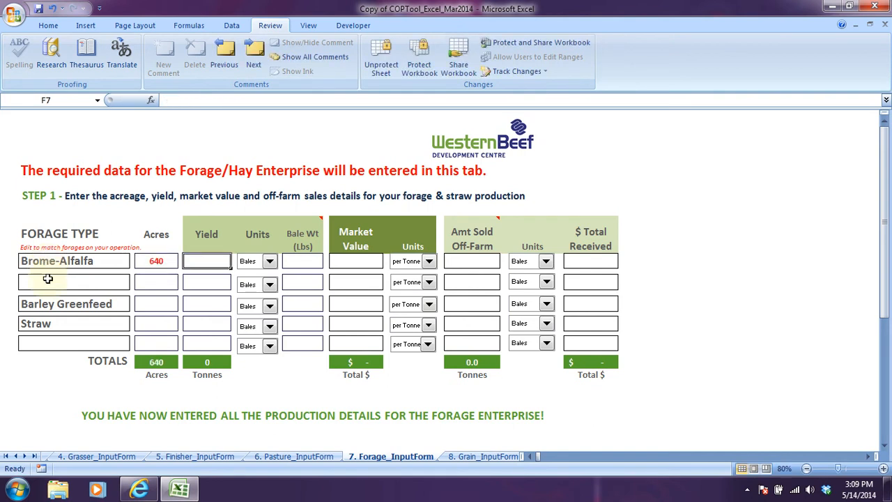
pyautogui.write('1050')
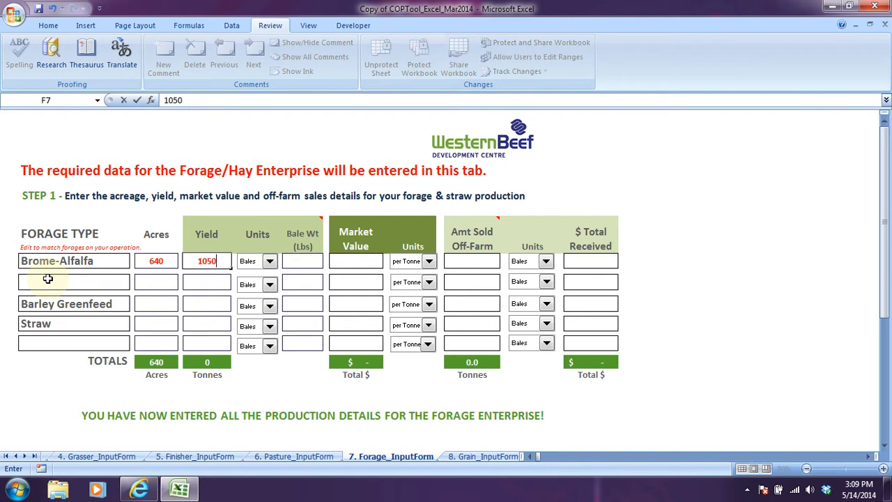
pyautogui.click(270, 263)
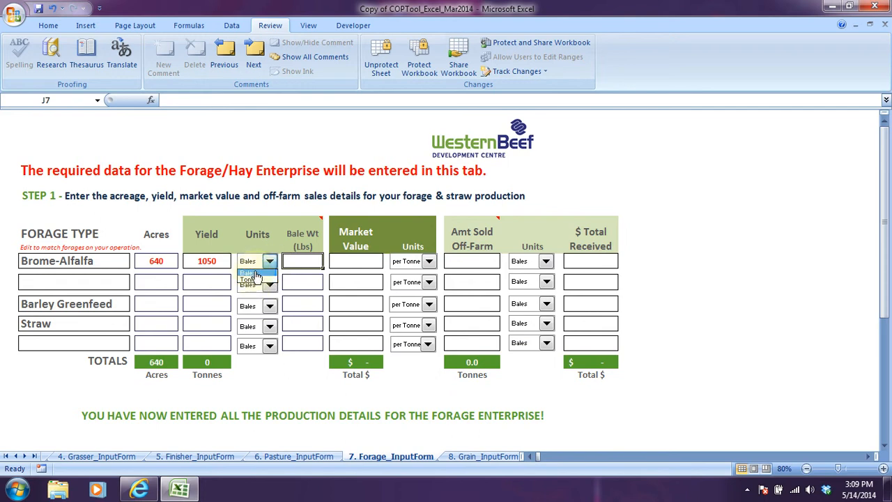
pyautogui.click(251, 272)
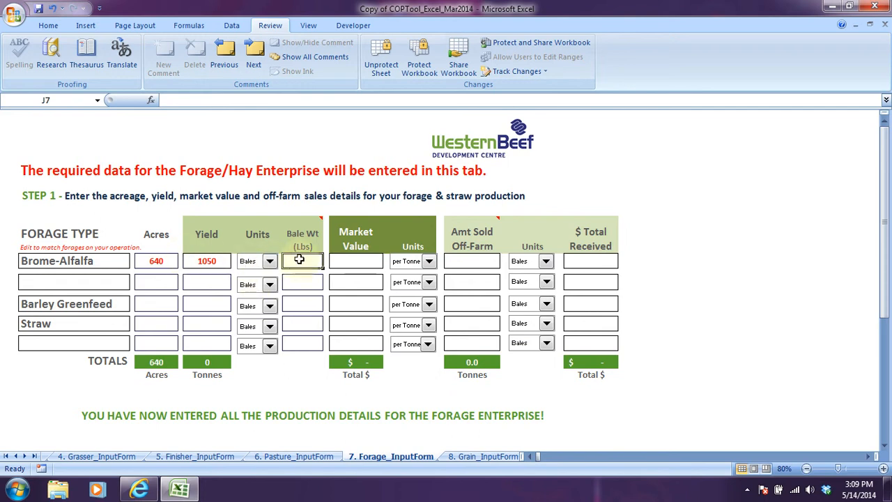
pyautogui.write('1400')
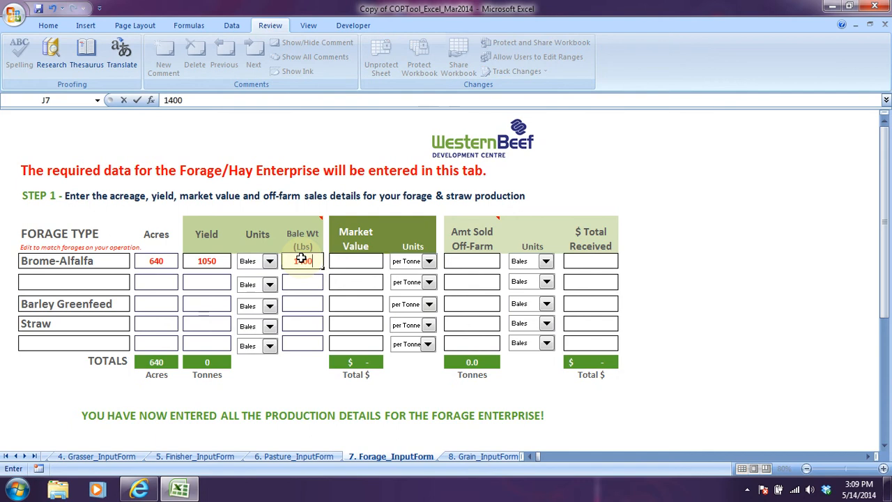
# Set the Brome-Alfalfa market value to $65, keeping the unit per Tonne
pyautogui.click(353, 263)
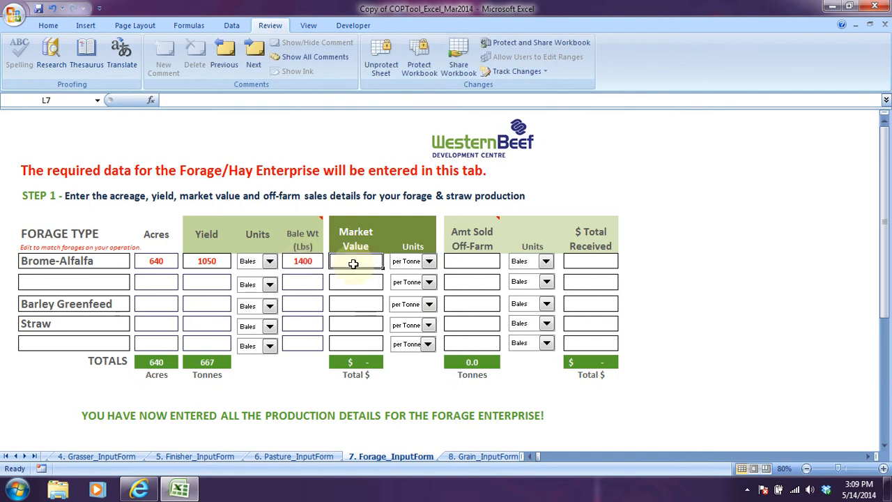
pyautogui.click(429, 262)
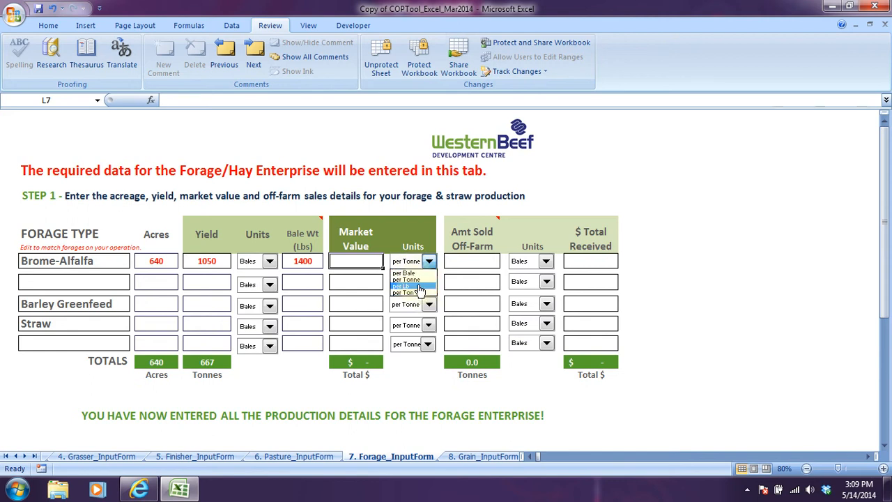
pyautogui.click(362, 262)
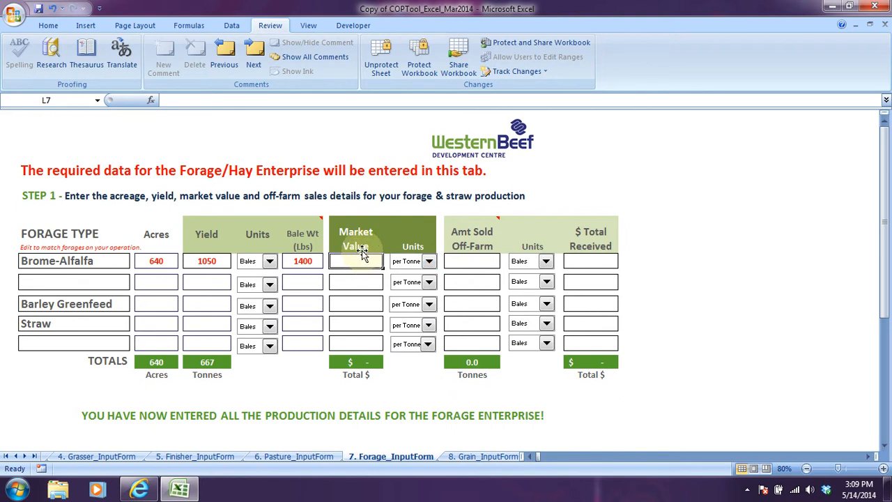
pyautogui.write('65')
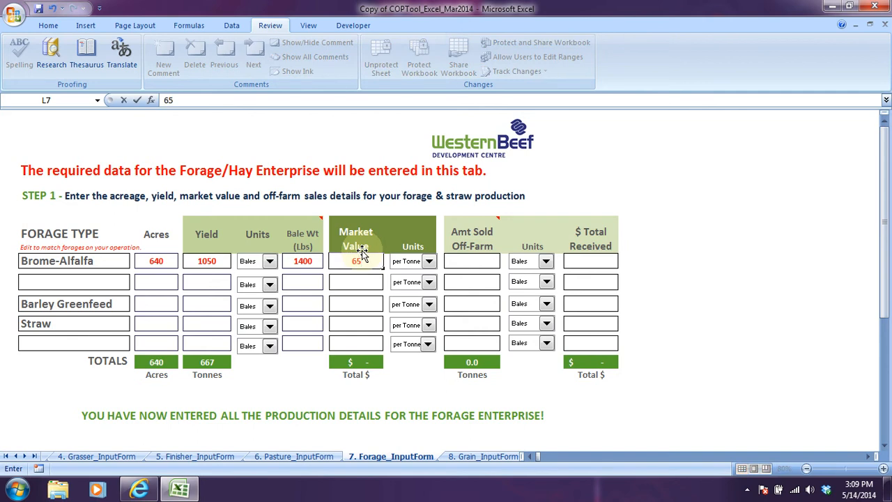
pyautogui.click(457, 262)
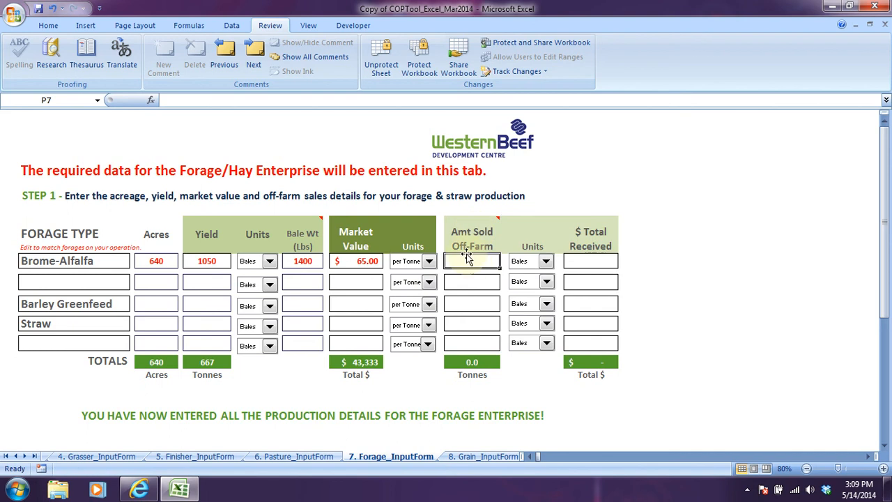
pyautogui.click(545, 261)
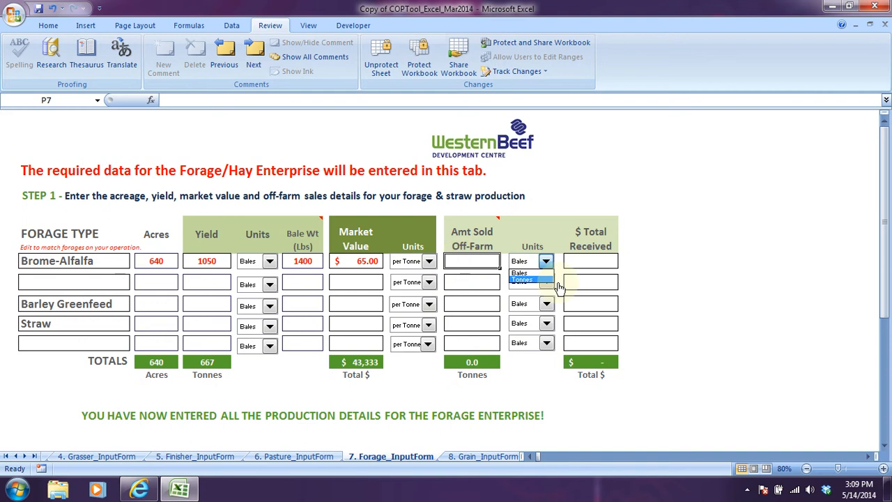
pyautogui.click(463, 285)
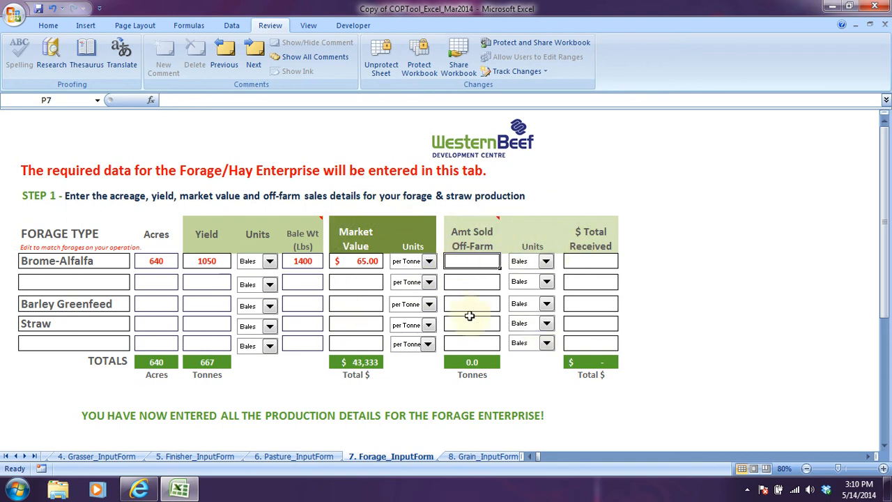
pyautogui.click(65, 283)
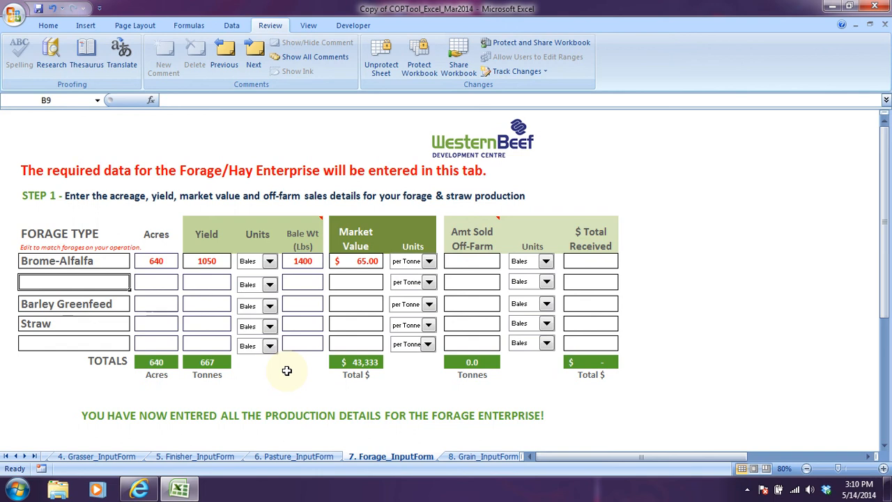
pyautogui.click(747, 490)
pyautogui.click(725, 421)
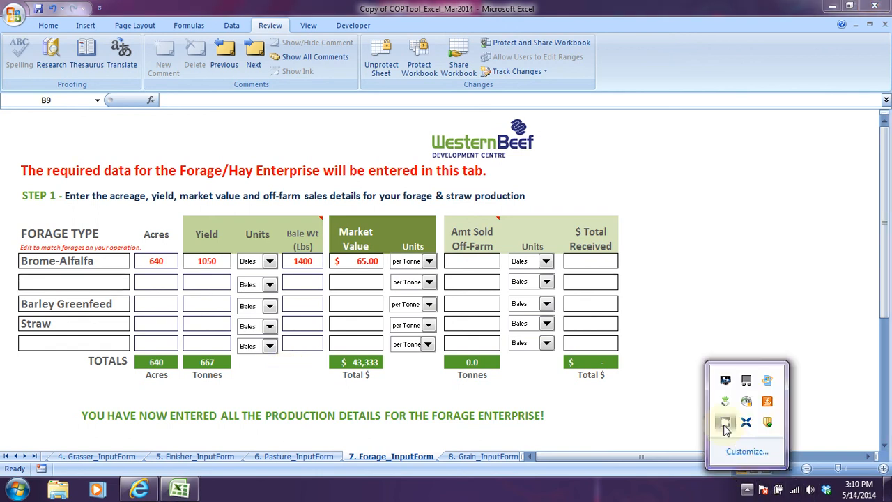